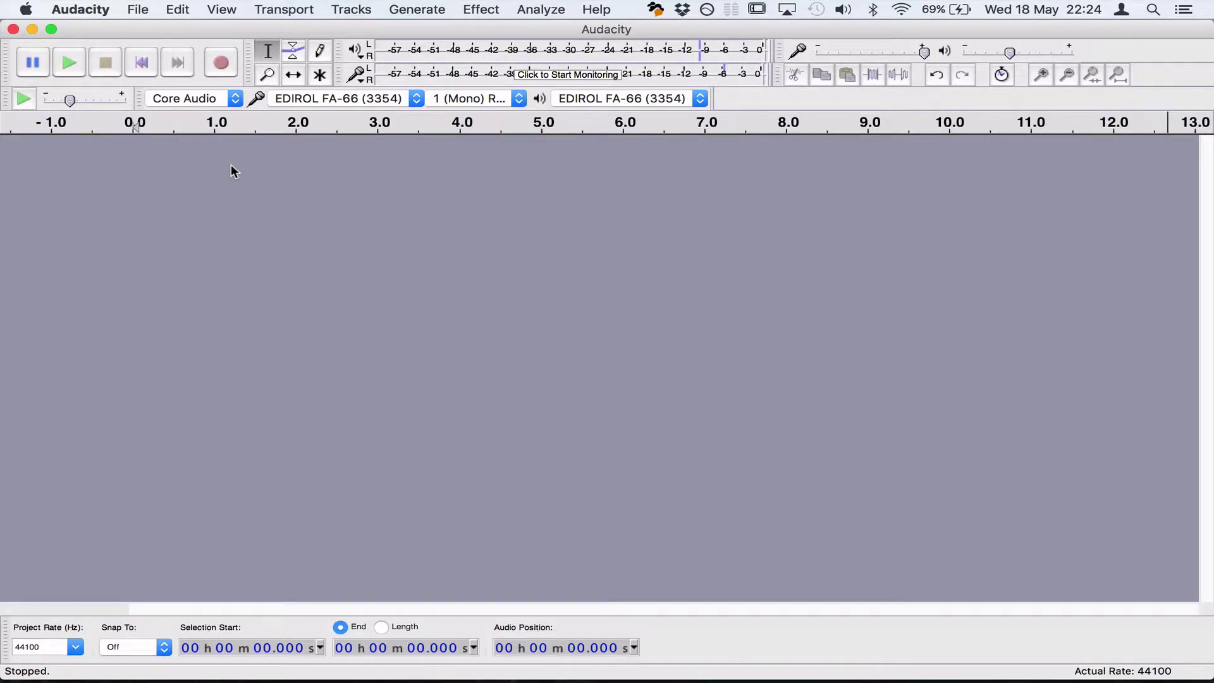
Record about 15 seconds of speech on a new mono audio track
{"action": "left_click", "coordinate": [222, 64]}
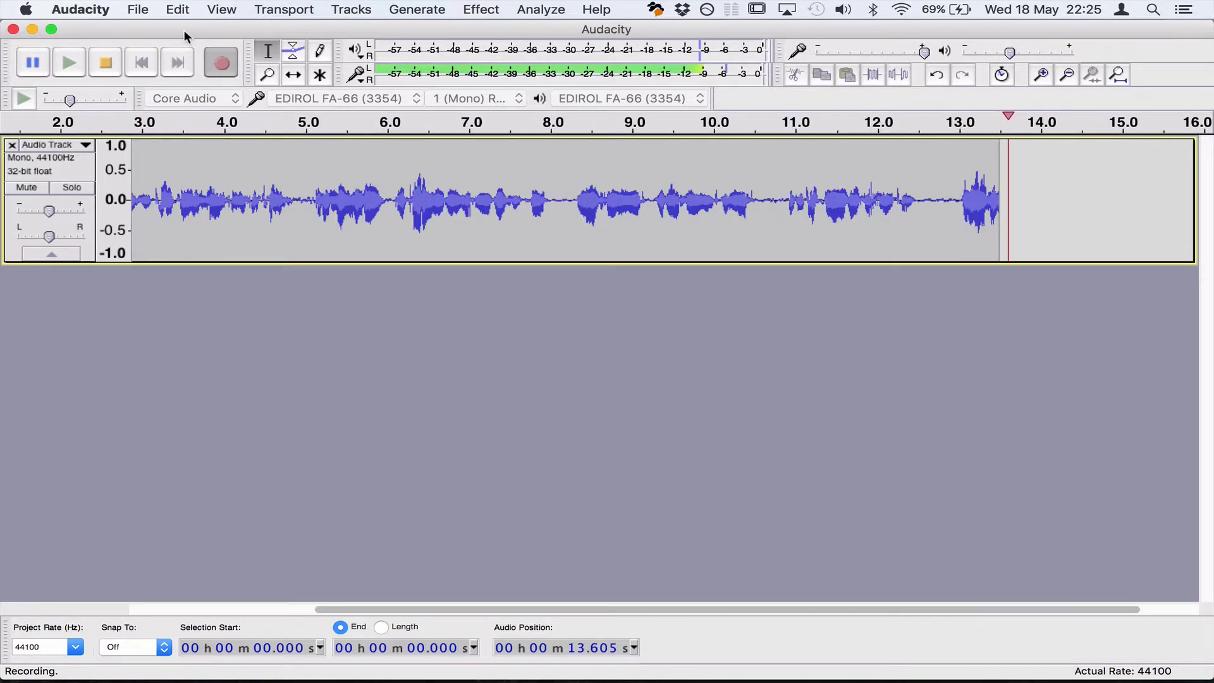
{"action": "left_click", "coordinate": [106, 66]}
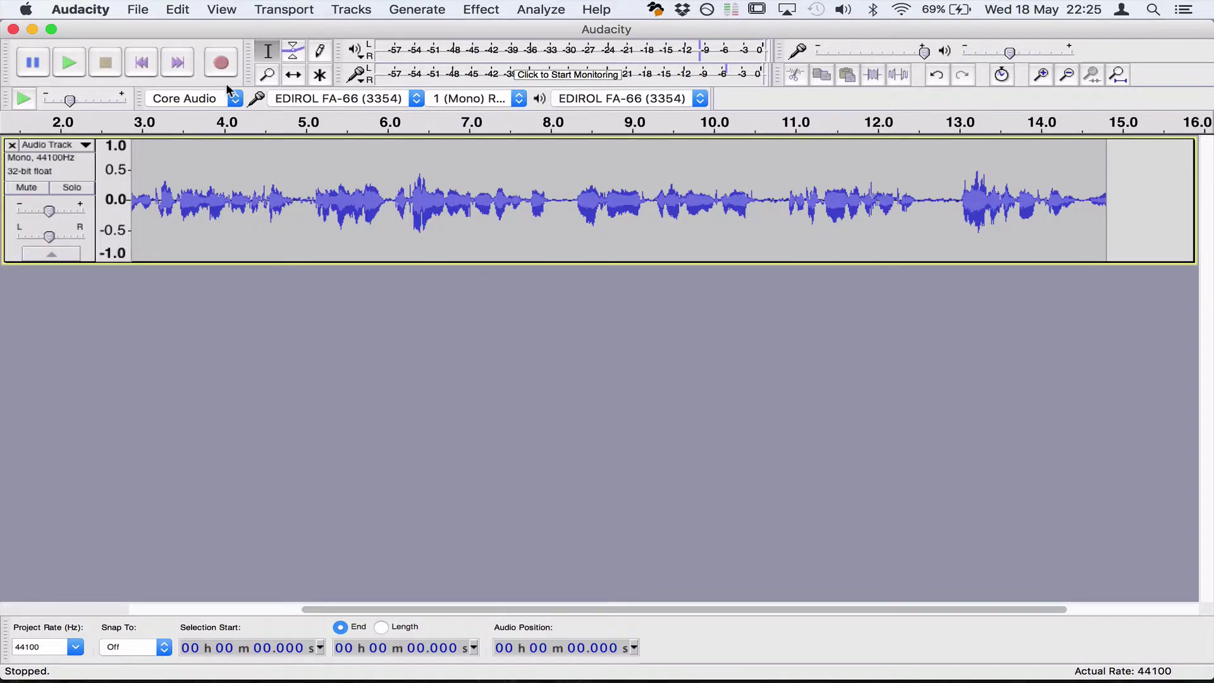
Record a second take of about 4 seconds on its own track, and delete that track
{"action": "left_click", "coordinate": [219, 63]}
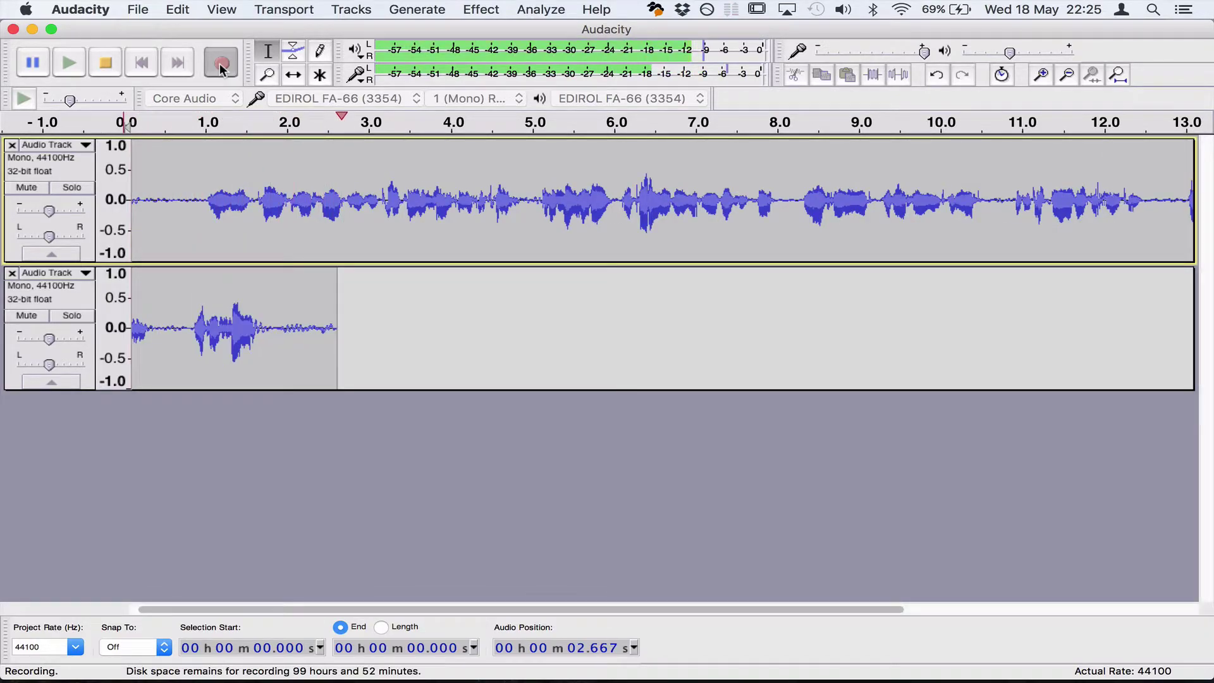
{"action": "left_click", "coordinate": [117, 64]}
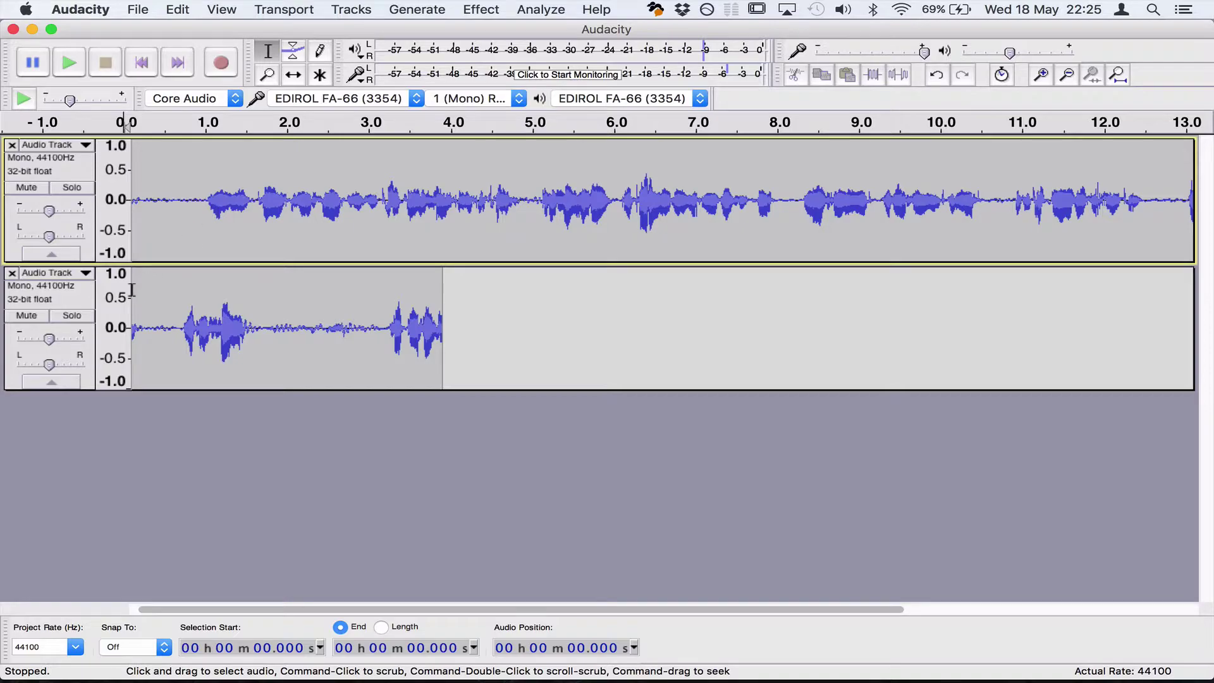
{"action": "left_click", "coordinate": [11, 272]}
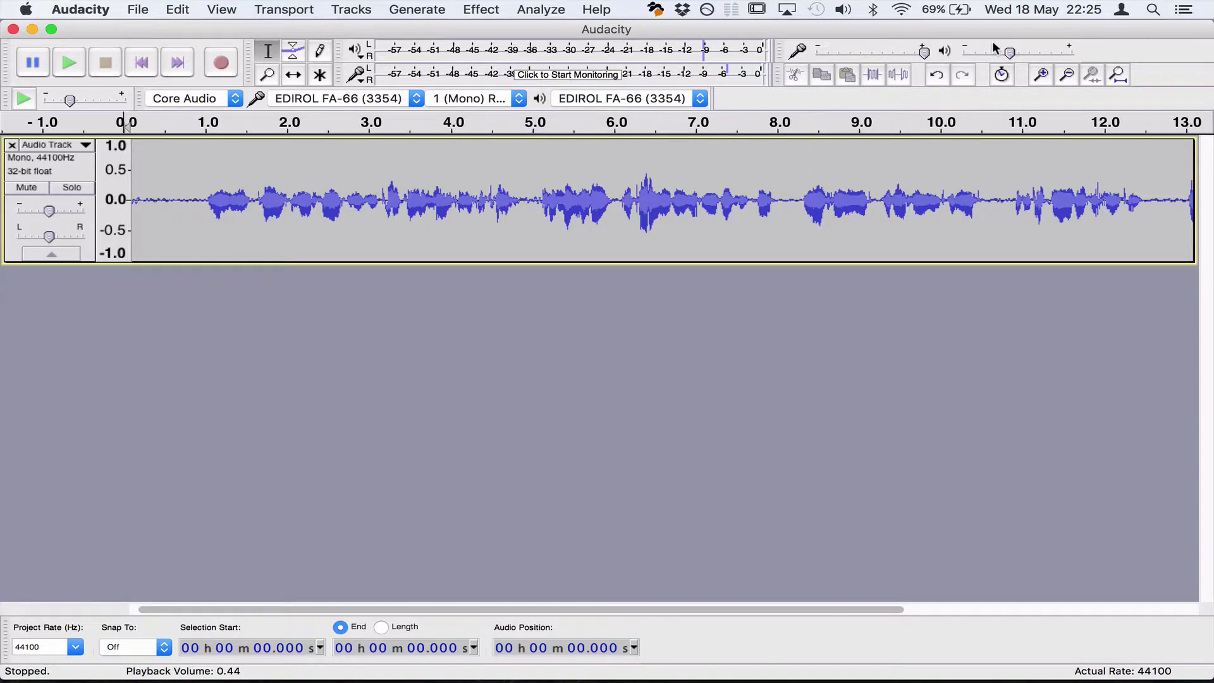
Append about 5 seconds of new speech to the existing track, starting at the 15-second mark
{"action": "left_click", "coordinate": [1066, 75]}
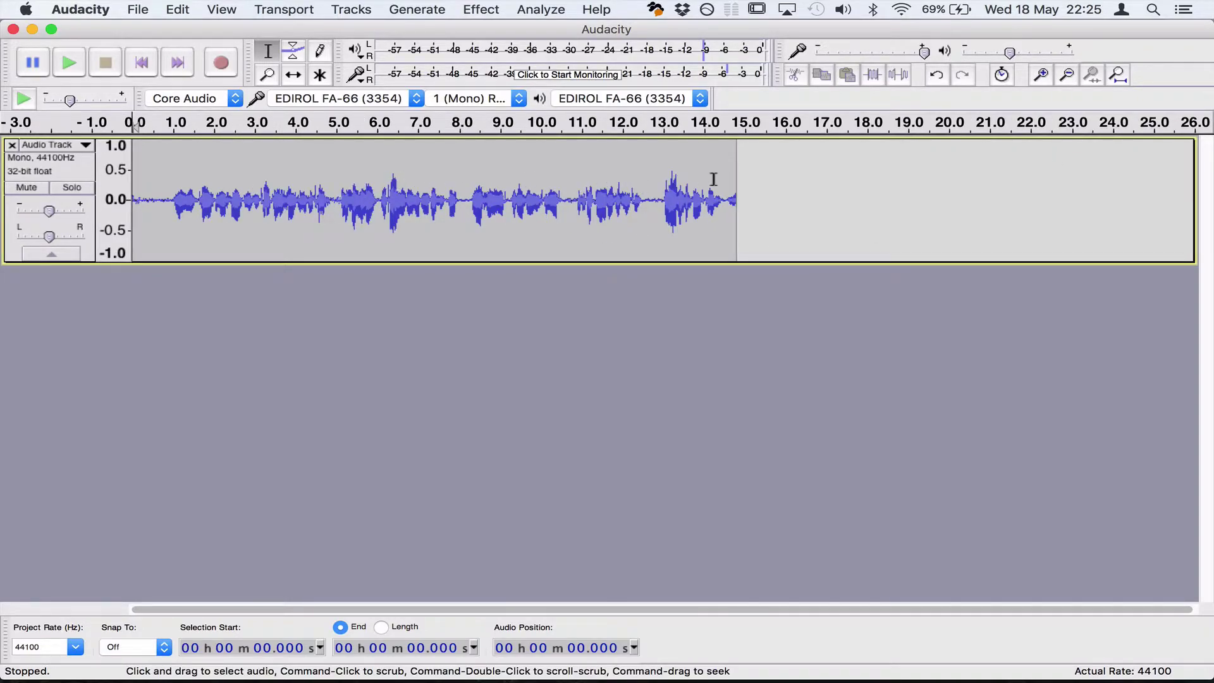
{"action": "left_click", "coordinate": [745, 184]}
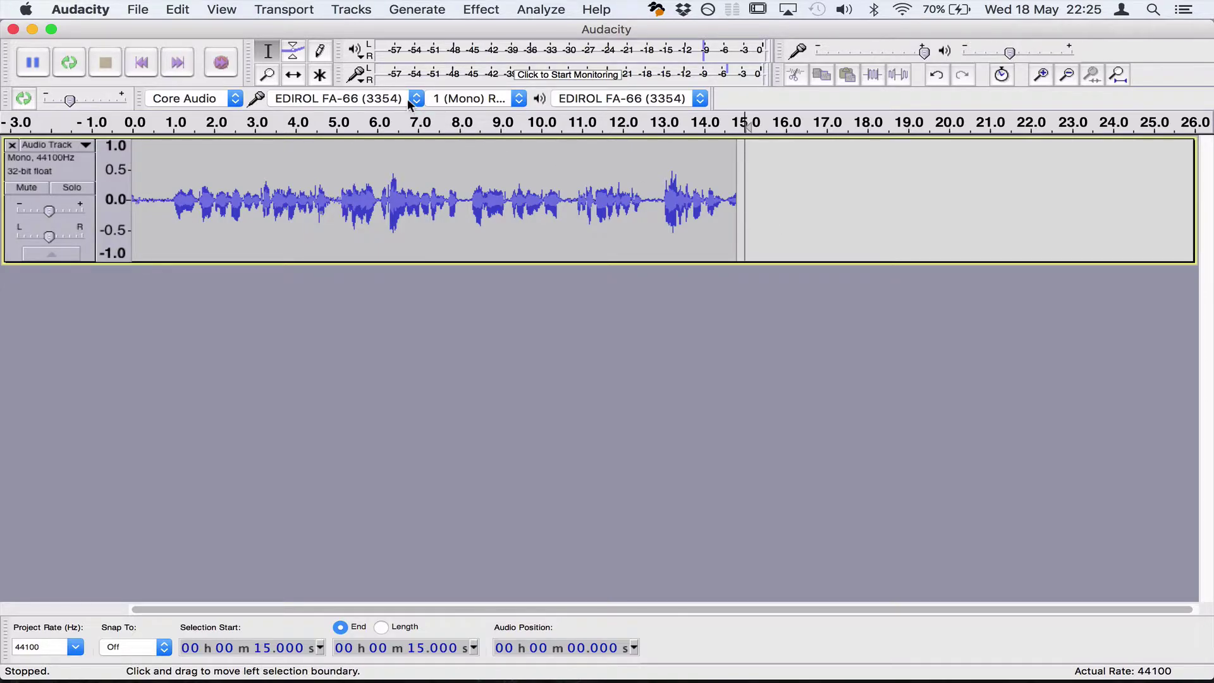
{"action": "left_click", "coordinate": [223, 65], "text": "shift"}
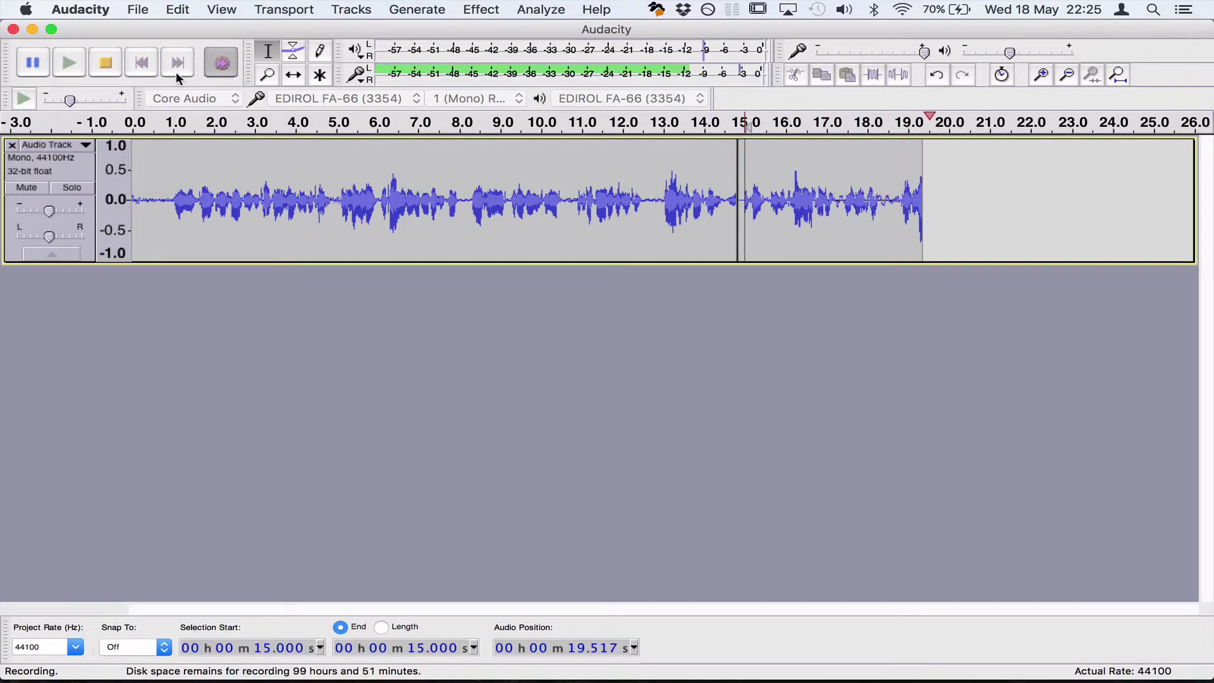
{"action": "left_click", "coordinate": [106, 63]}
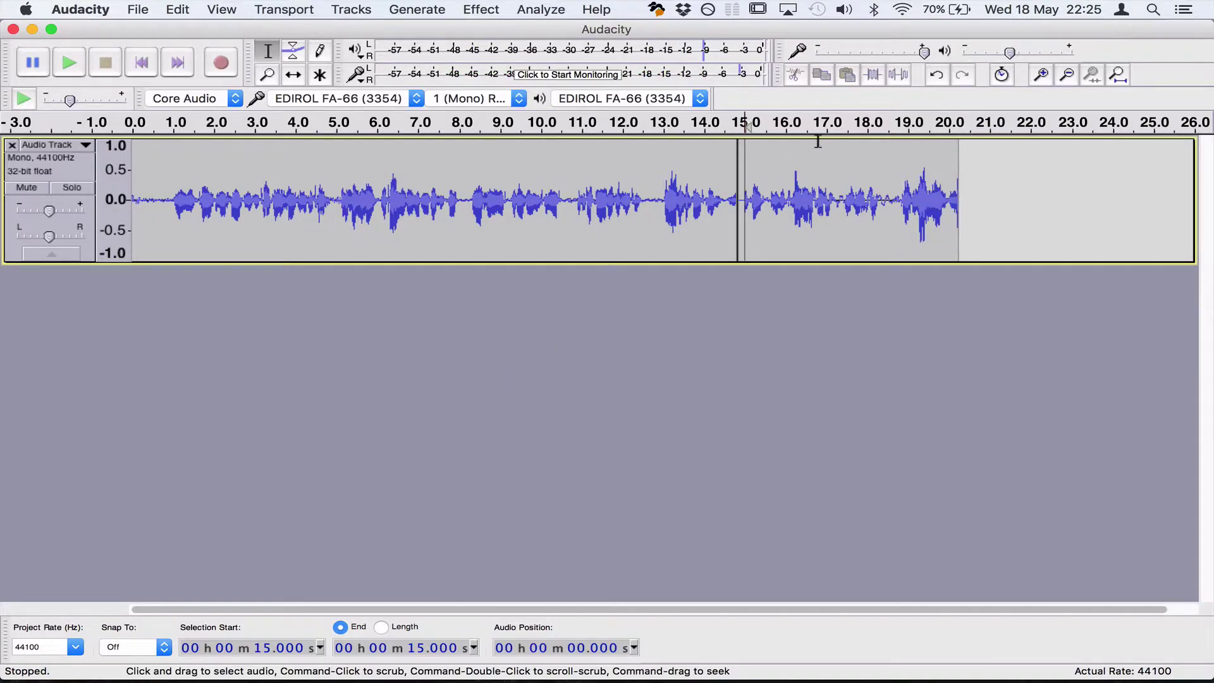
Append another recording of about 3 seconds to the same track, starting at about 20.55 s
{"action": "left_click", "coordinate": [971, 169]}
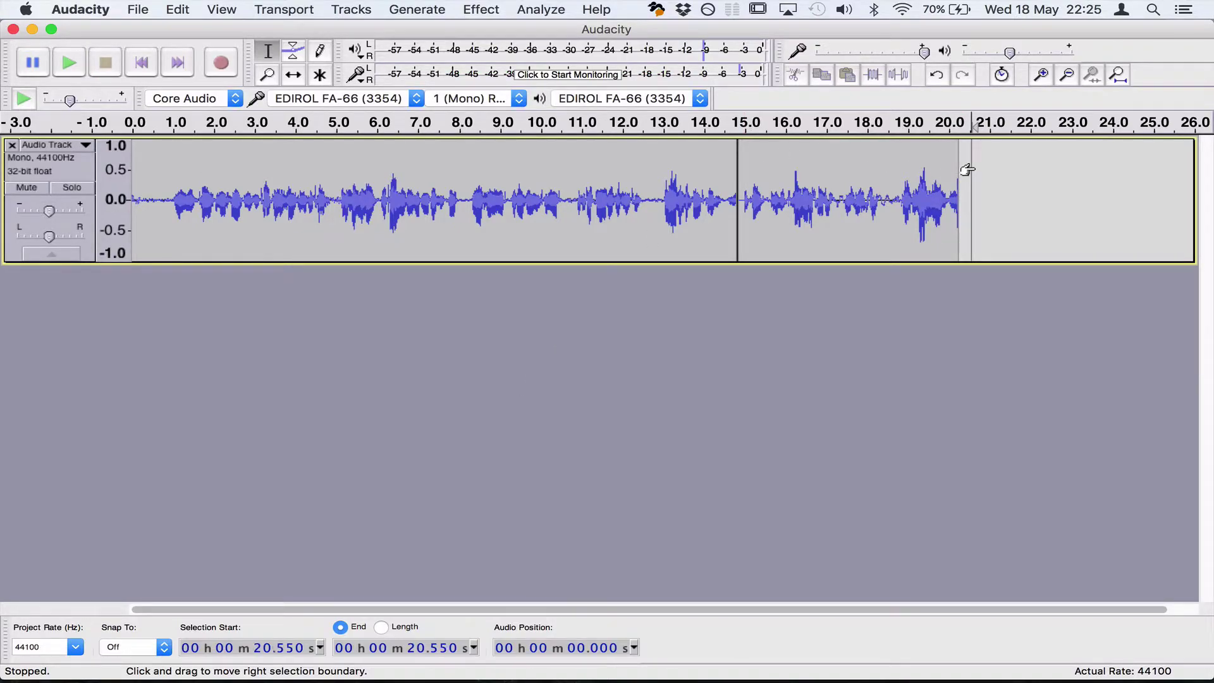
{"action": "key", "text": "shift"}
{"action": "key", "text": "shift+r"}
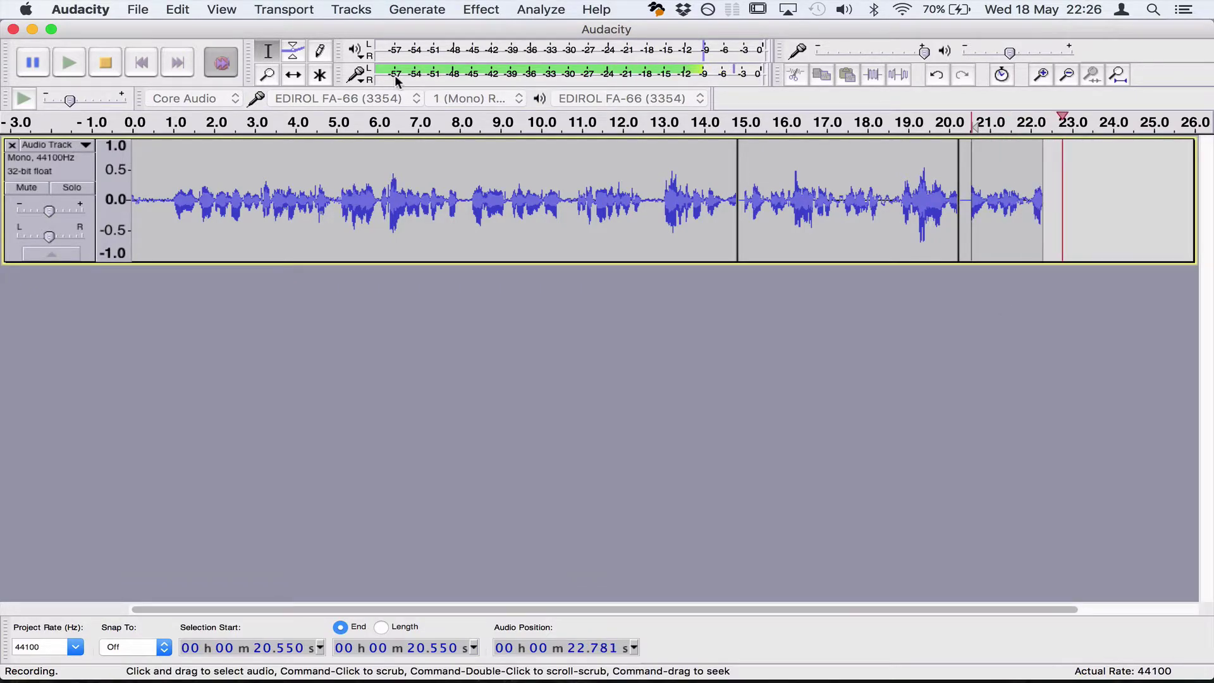
{"action": "left_click", "coordinate": [105, 62]}
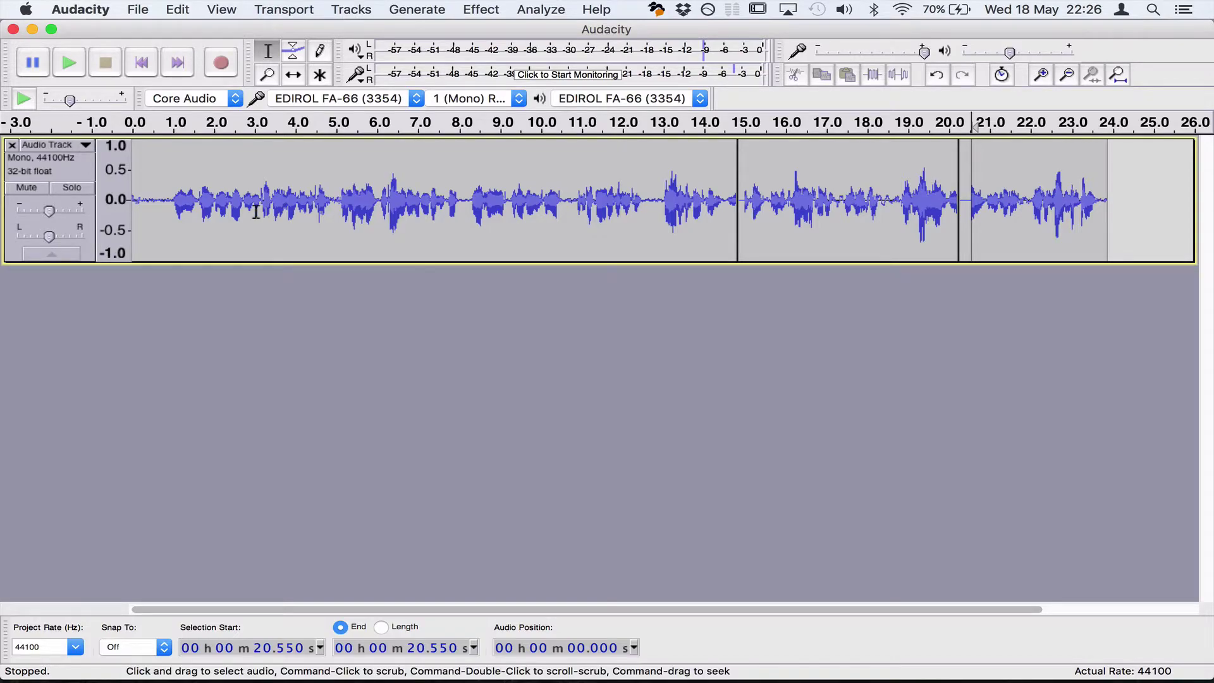
Place the playback cursor at several points along the track and play briefly from about 19.6 s
{"action": "left_click", "coordinate": [158, 187]}
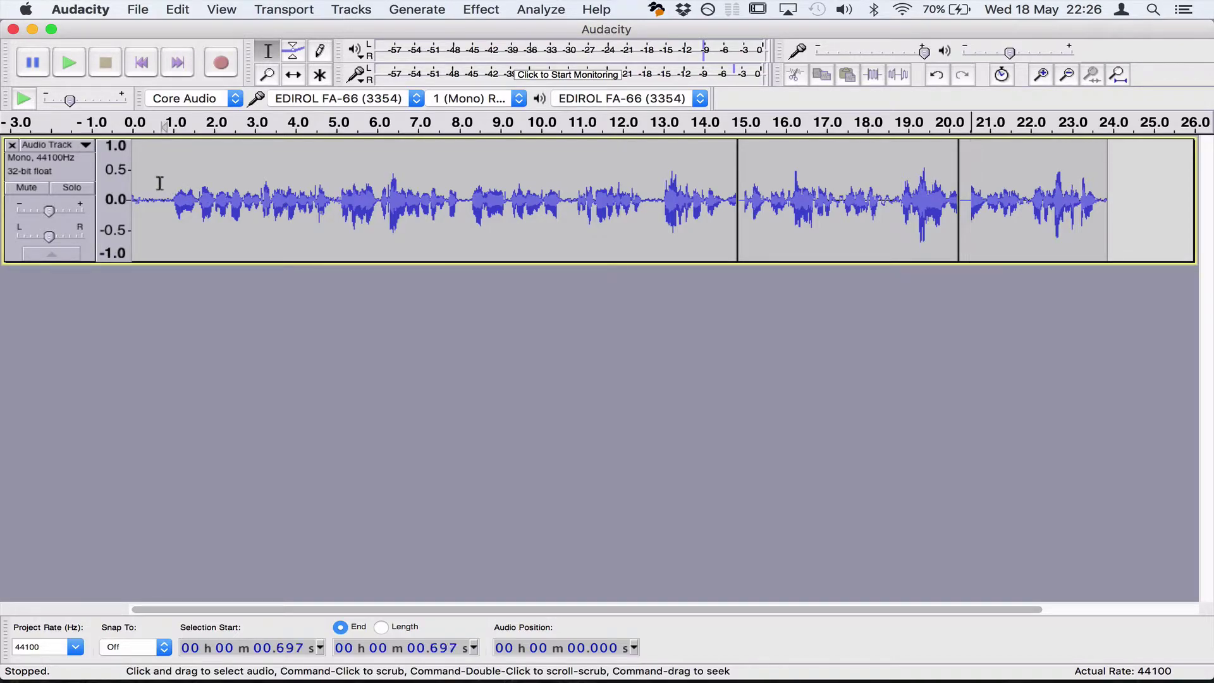
{"action": "left_click", "coordinate": [295, 191]}
{"action": "left_click", "coordinate": [455, 199]}
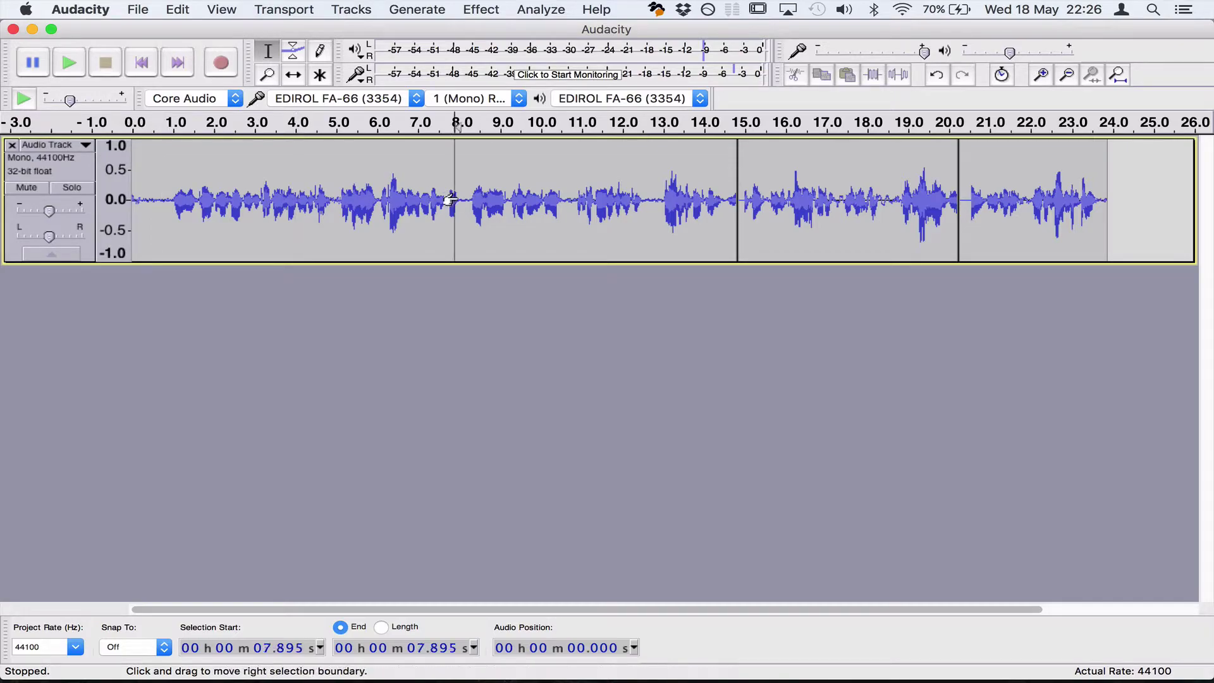
{"action": "left_click", "coordinate": [619, 202]}
{"action": "left_click", "coordinate": [784, 204]}
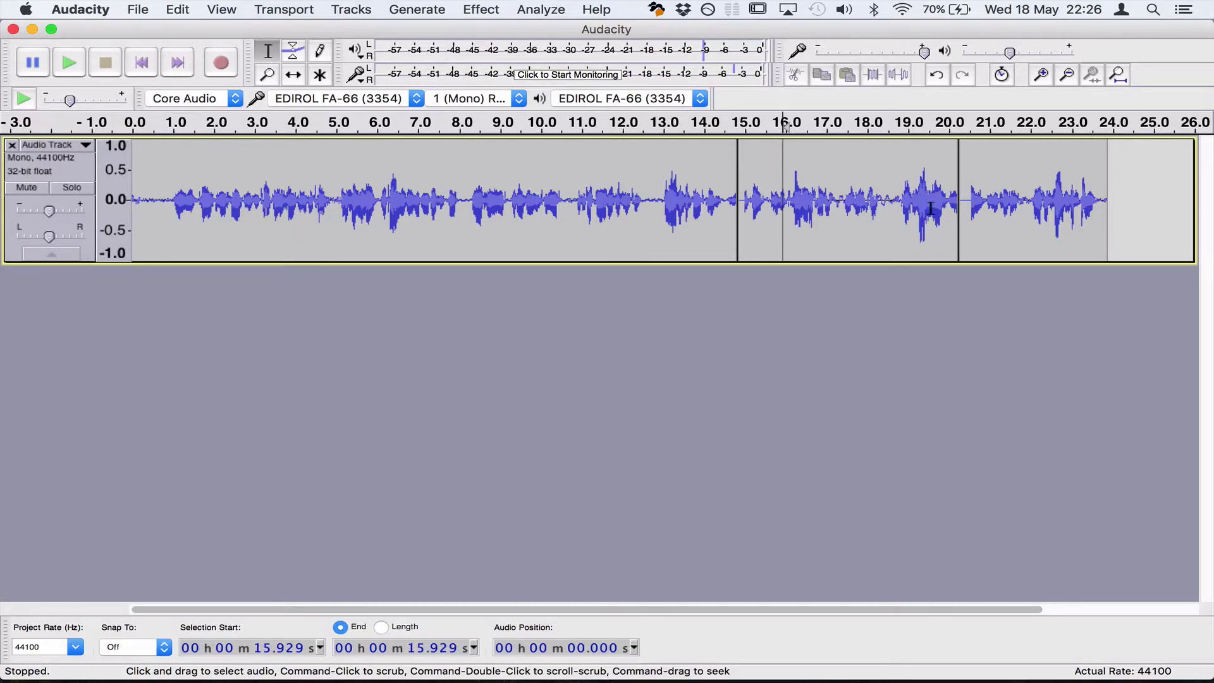
{"action": "left_click", "coordinate": [932, 206]}
{"action": "left_click", "coordinate": [76, 66]}
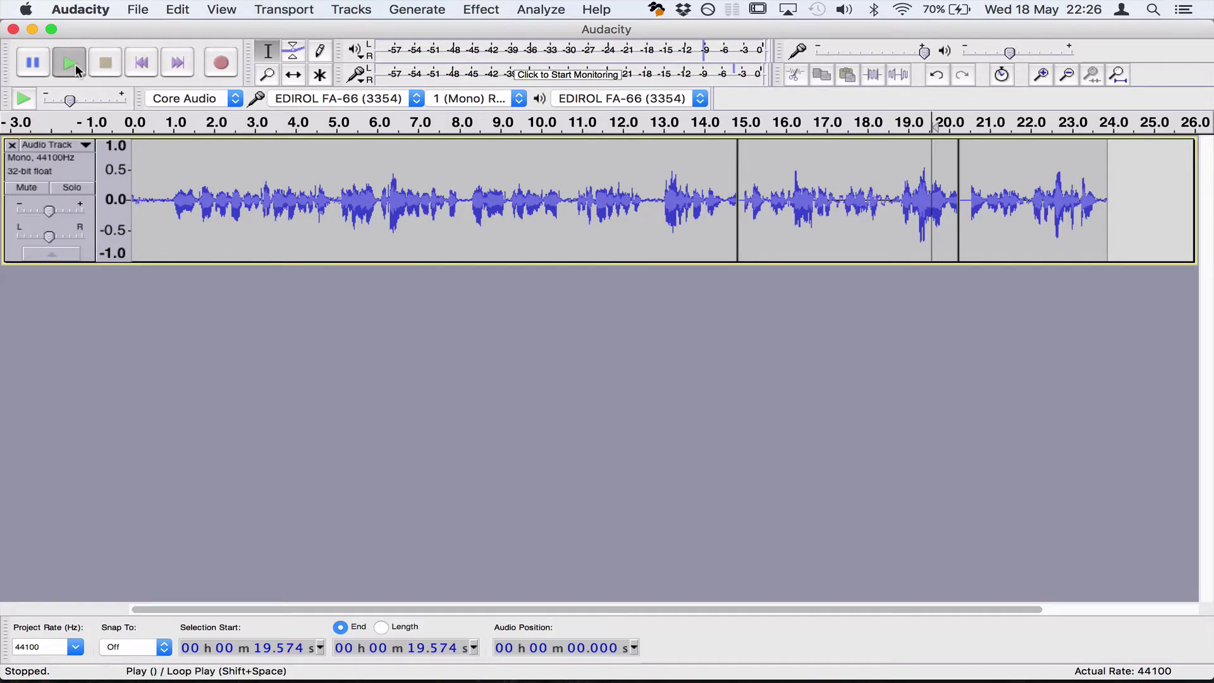
{"action": "key", "text": "space"}
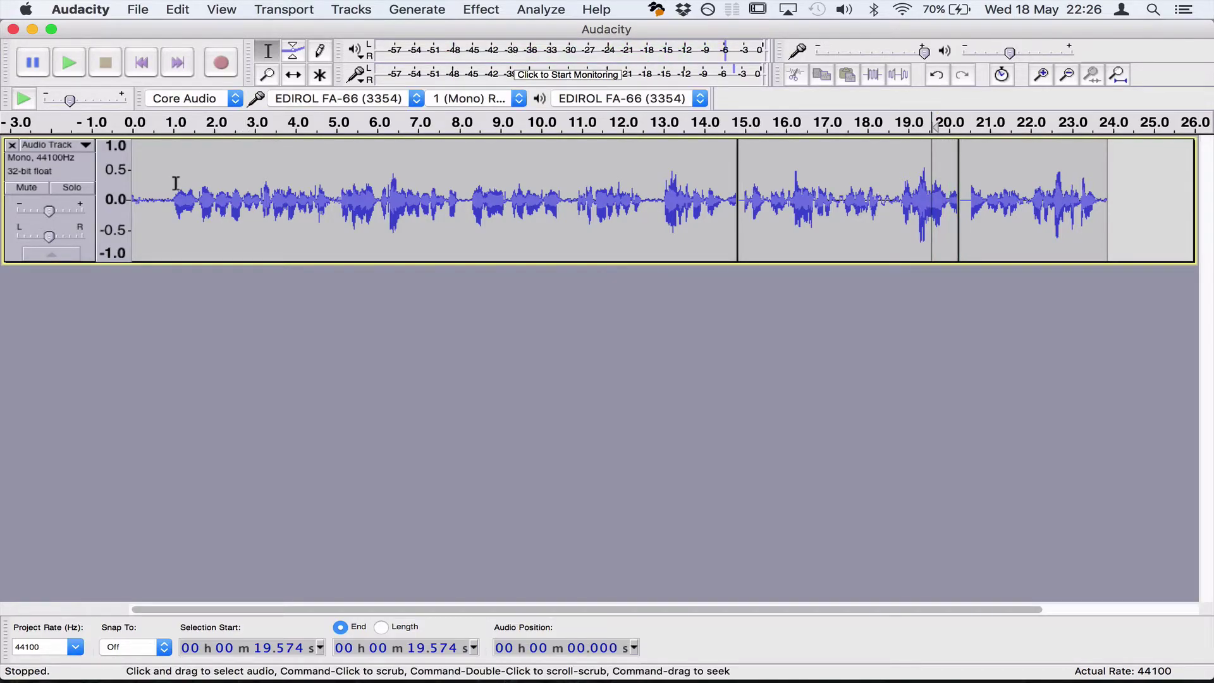
Listen to the first phrase from about 1.09 s, and replay it from slightly earlier, at about 0.95 s
{"action": "left_click", "coordinate": [176, 184]}
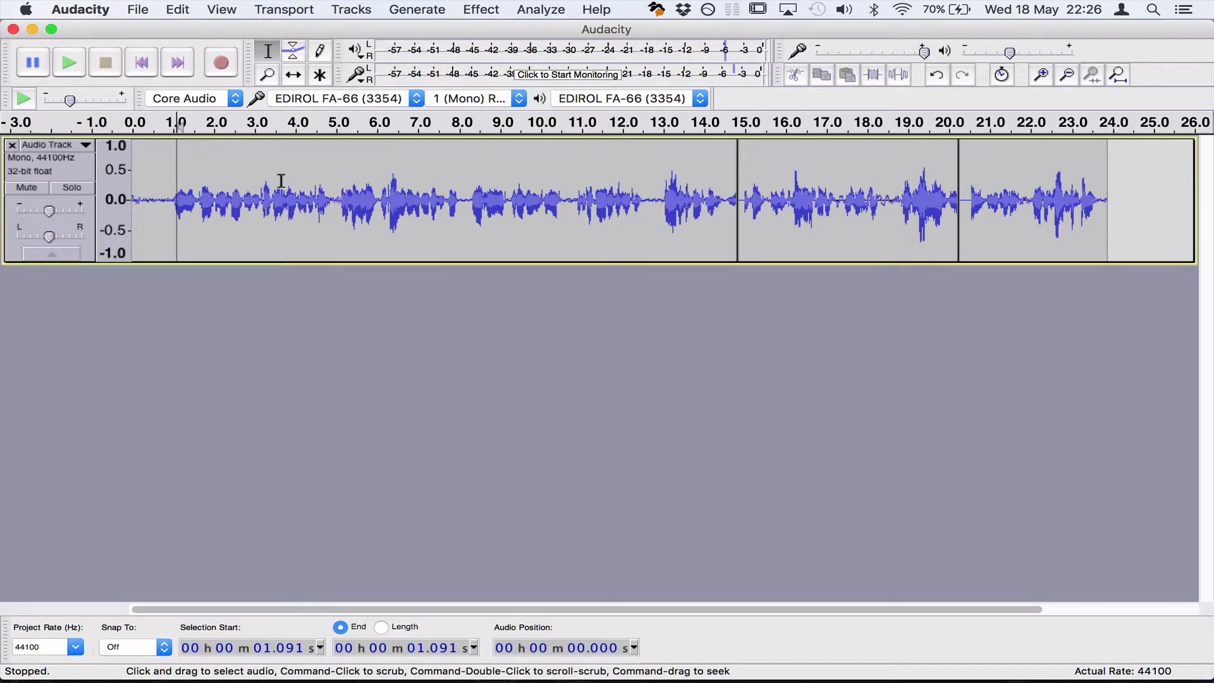
{"action": "key", "text": "space"}
{"action": "key", "text": "space"}
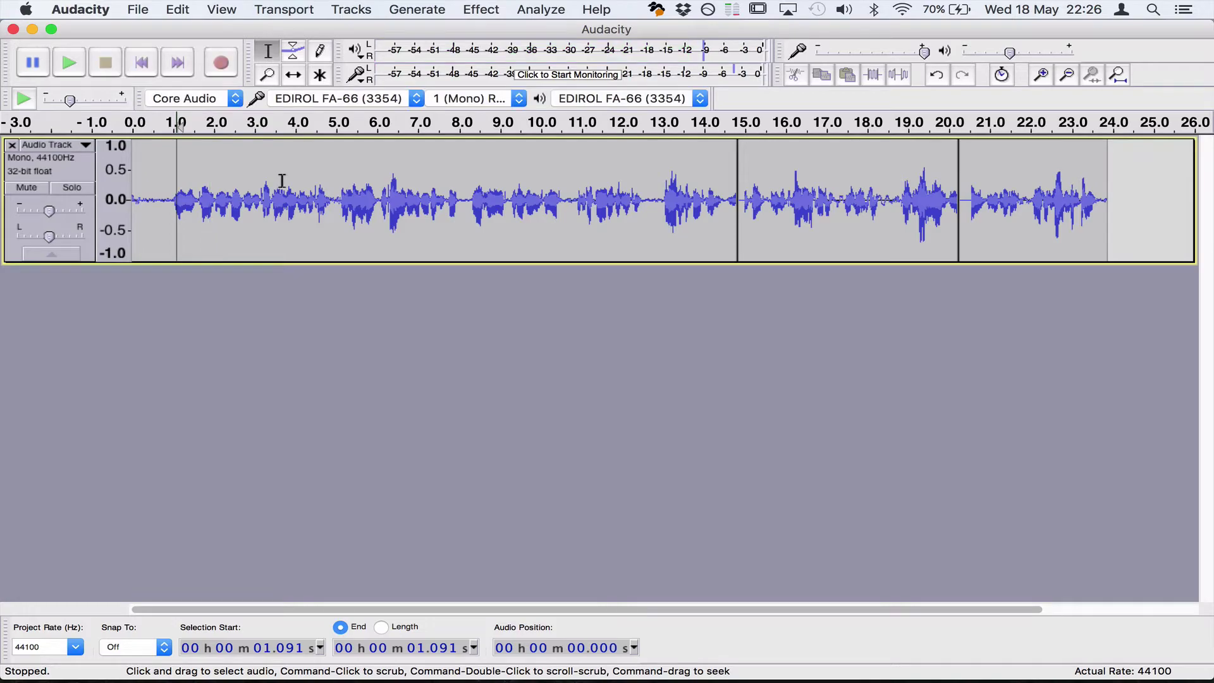
{"action": "key", "text": "comma"}
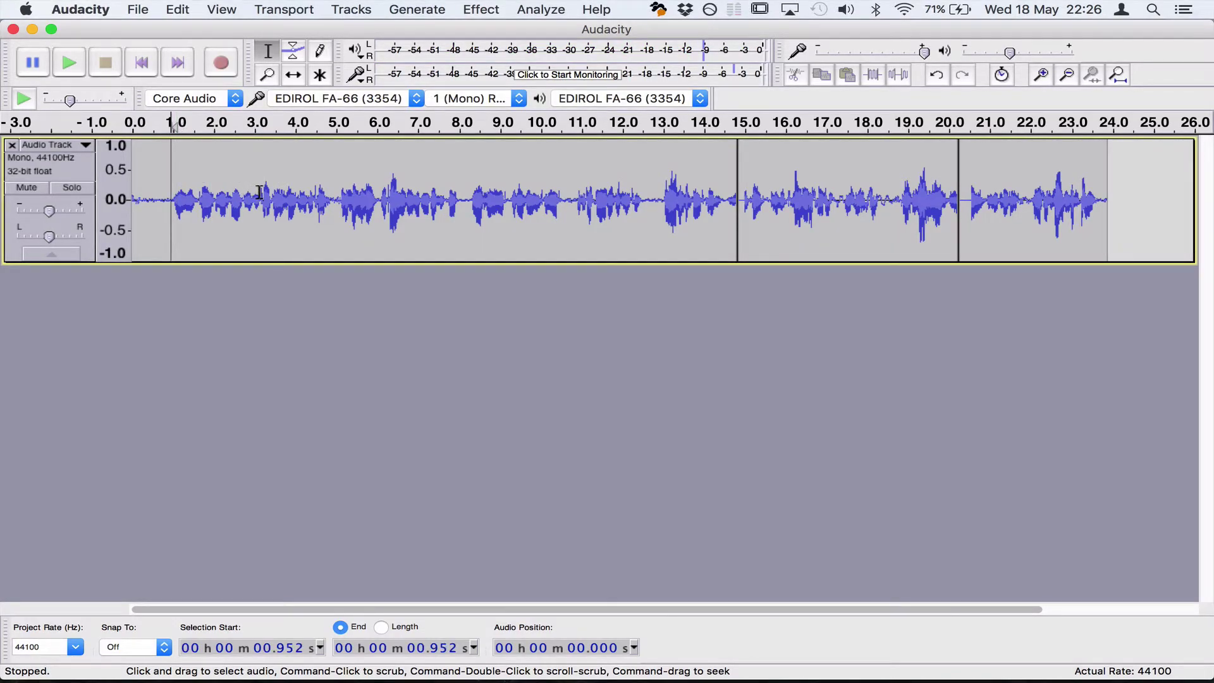
{"action": "key", "text": "space"}
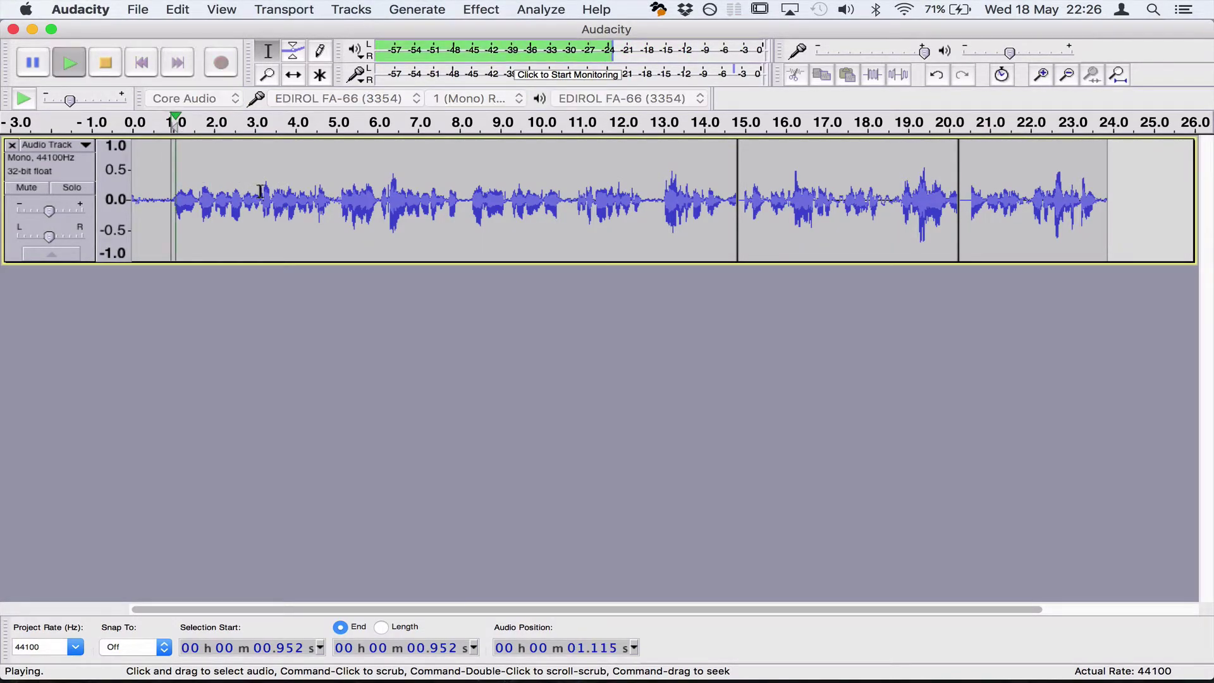
{"action": "key", "text": "space"}
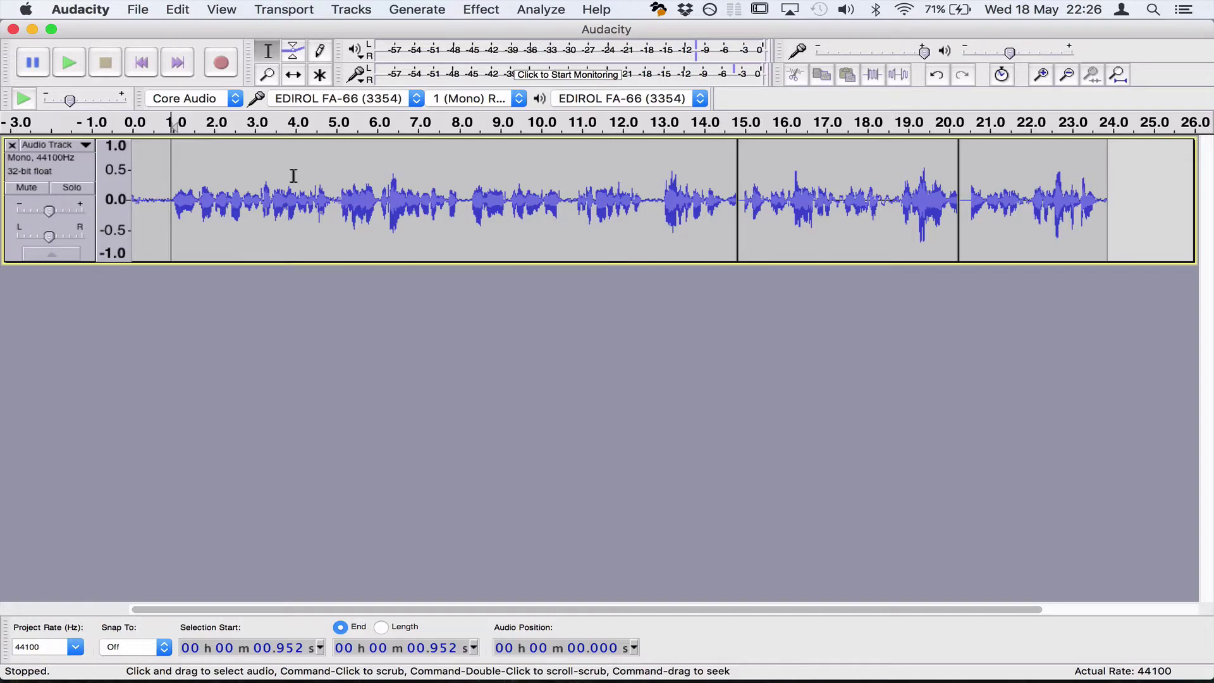
Listen to the second phrase from about 4.97 s, and replay it from about 4.85 s
{"action": "left_click", "coordinate": [334, 182]}
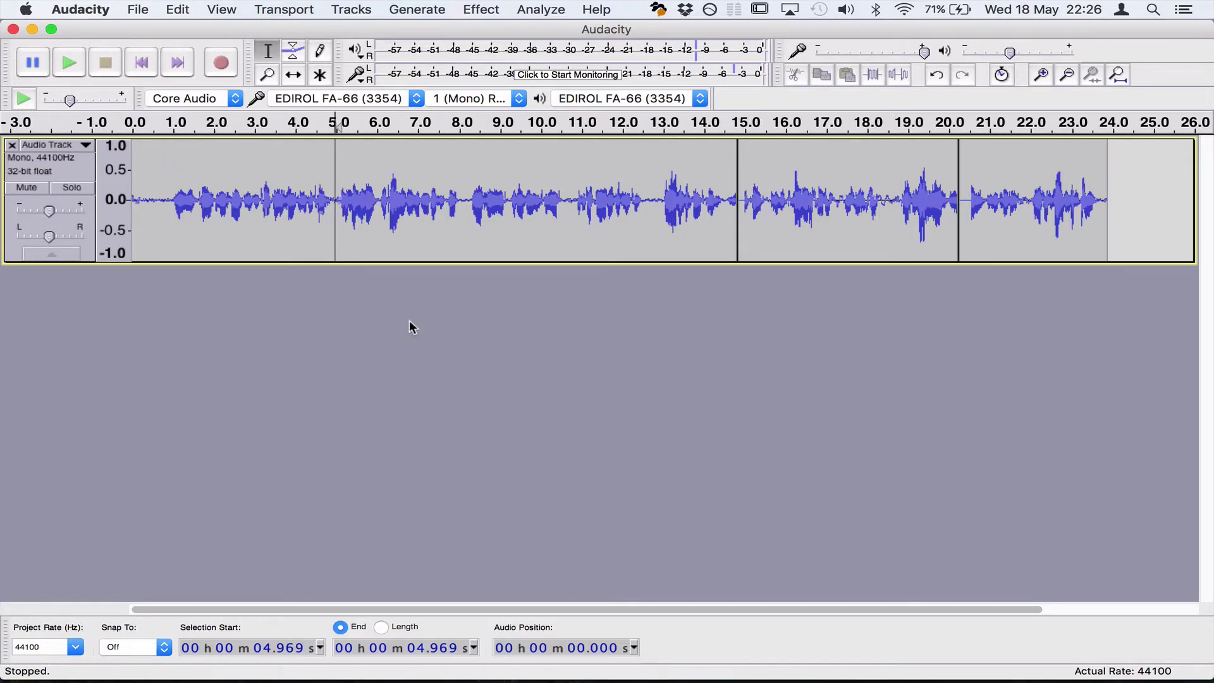
{"action": "key", "text": "space"}
{"action": "key", "text": "space"}
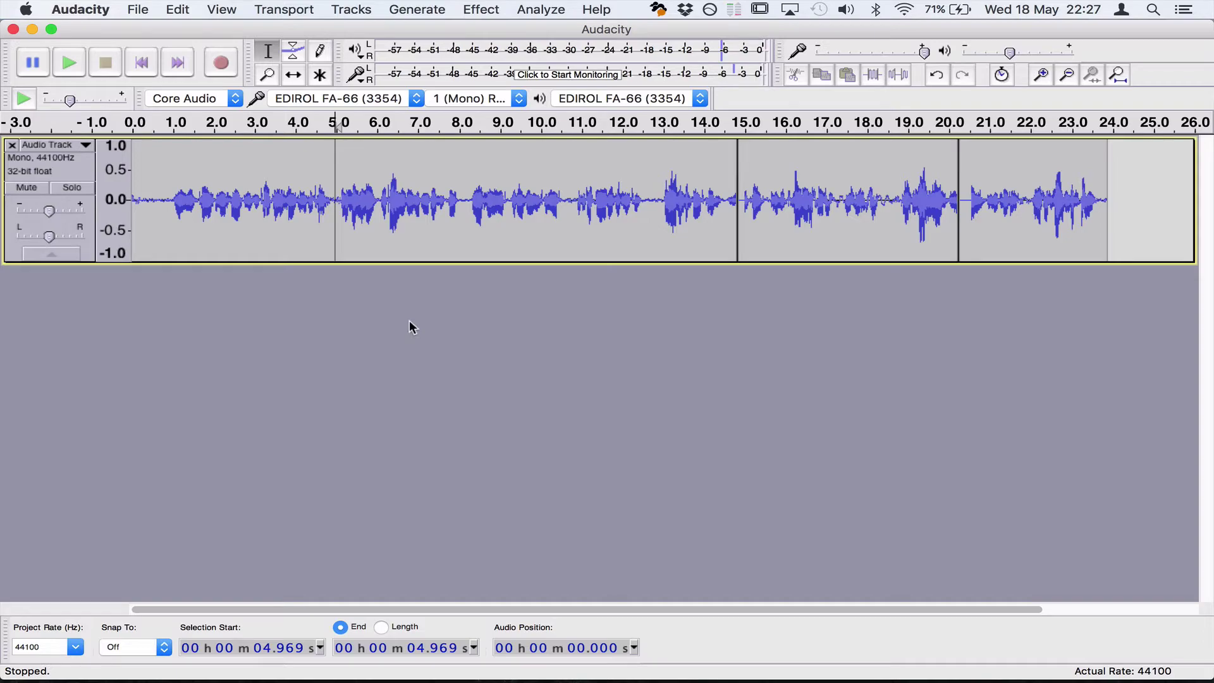
{"action": "left_click", "coordinate": [330, 182]}
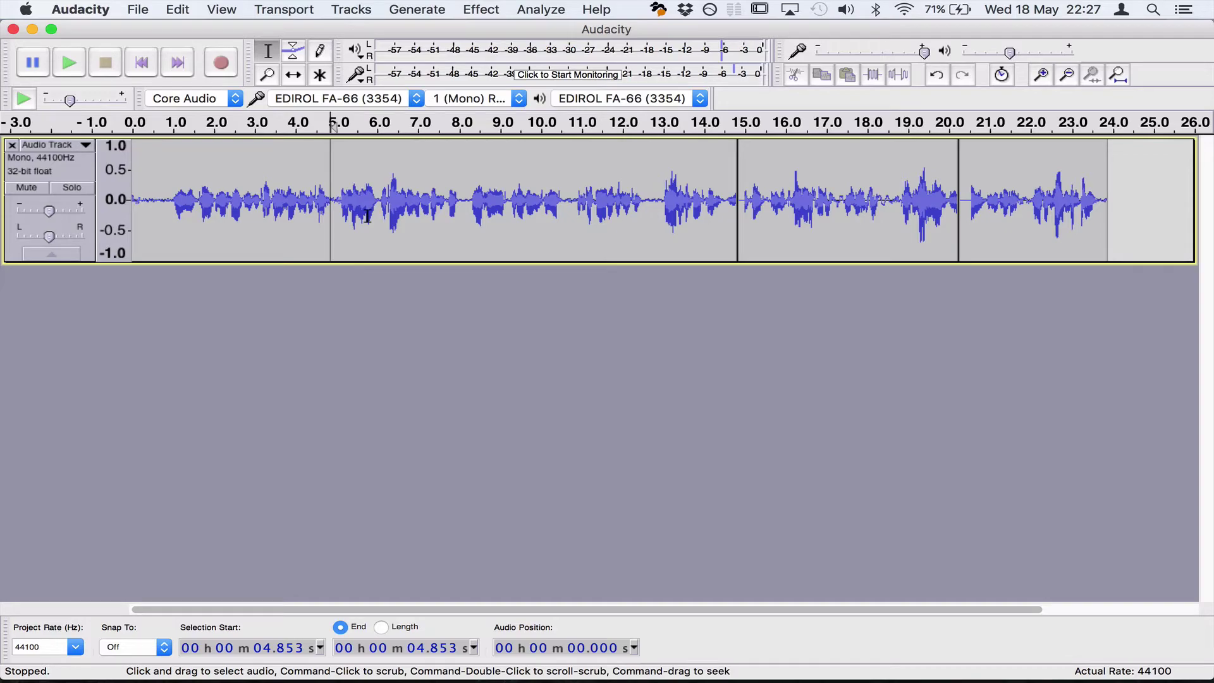
{"action": "key", "text": "space"}
{"action": "key", "text": "space"}
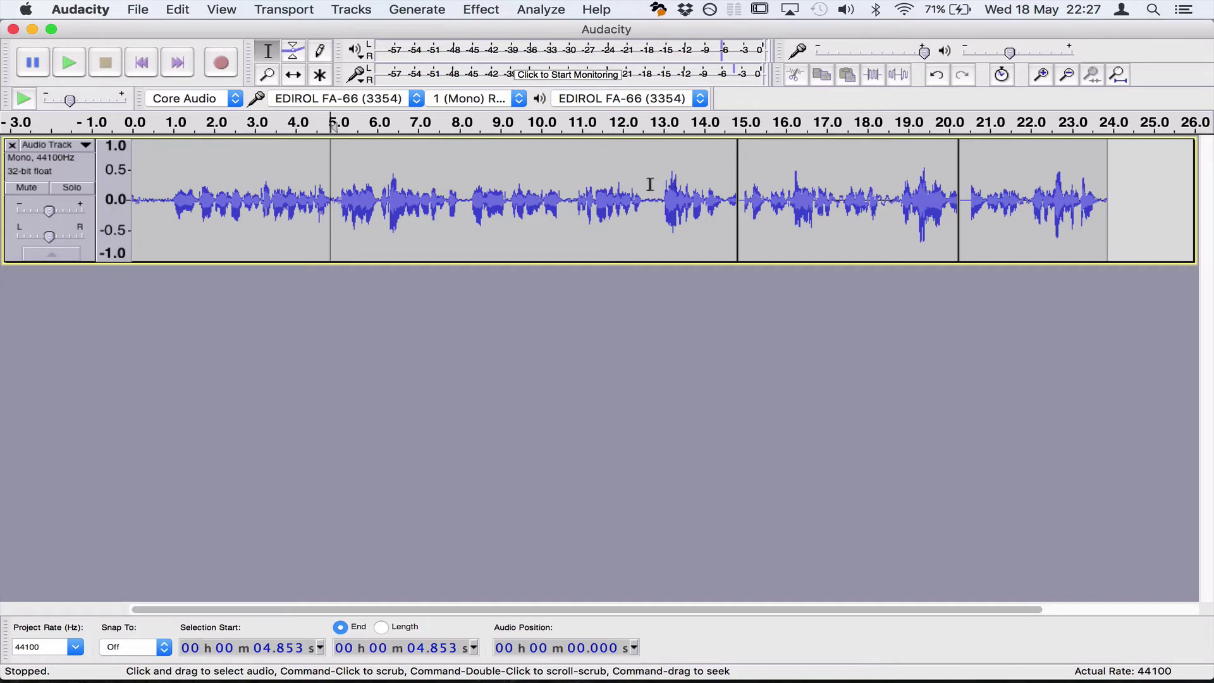
Delete the phrase between about 8.17 s and 10.77 s from the track
{"action": "left_click_drag", "start_coordinate": [467, 190], "coordinate": [567, 190]}
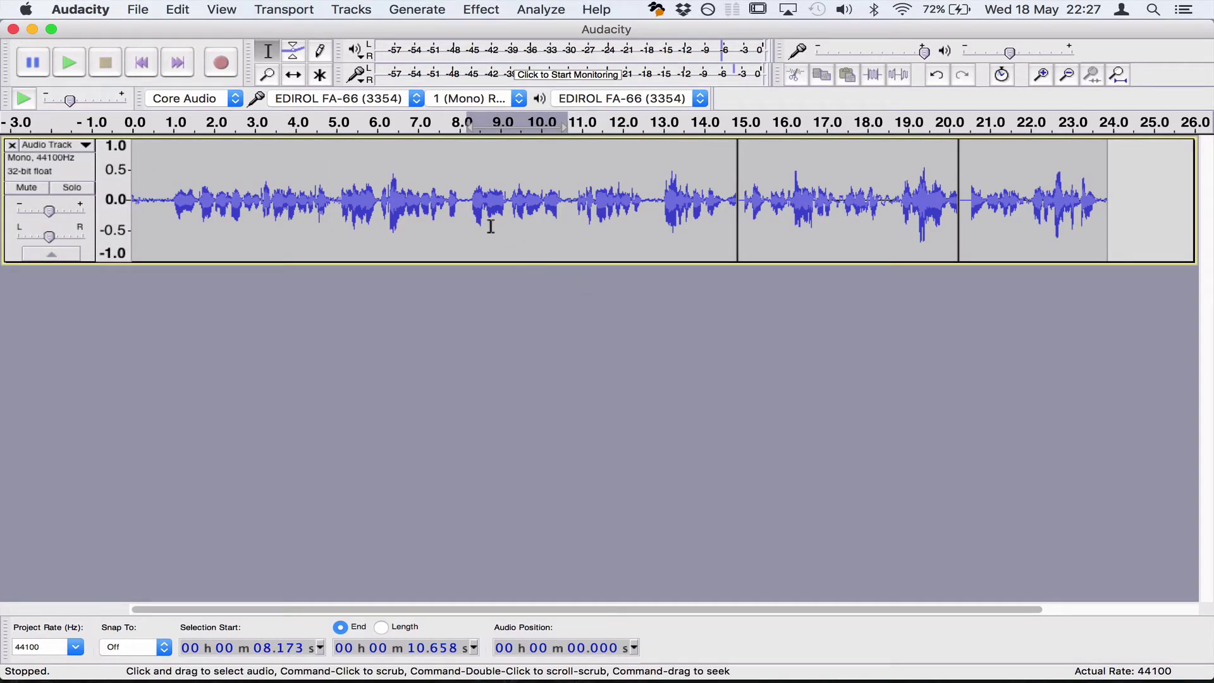
{"action": "left_click_drag", "start_coordinate": [466, 208], "coordinate": [572, 205]}
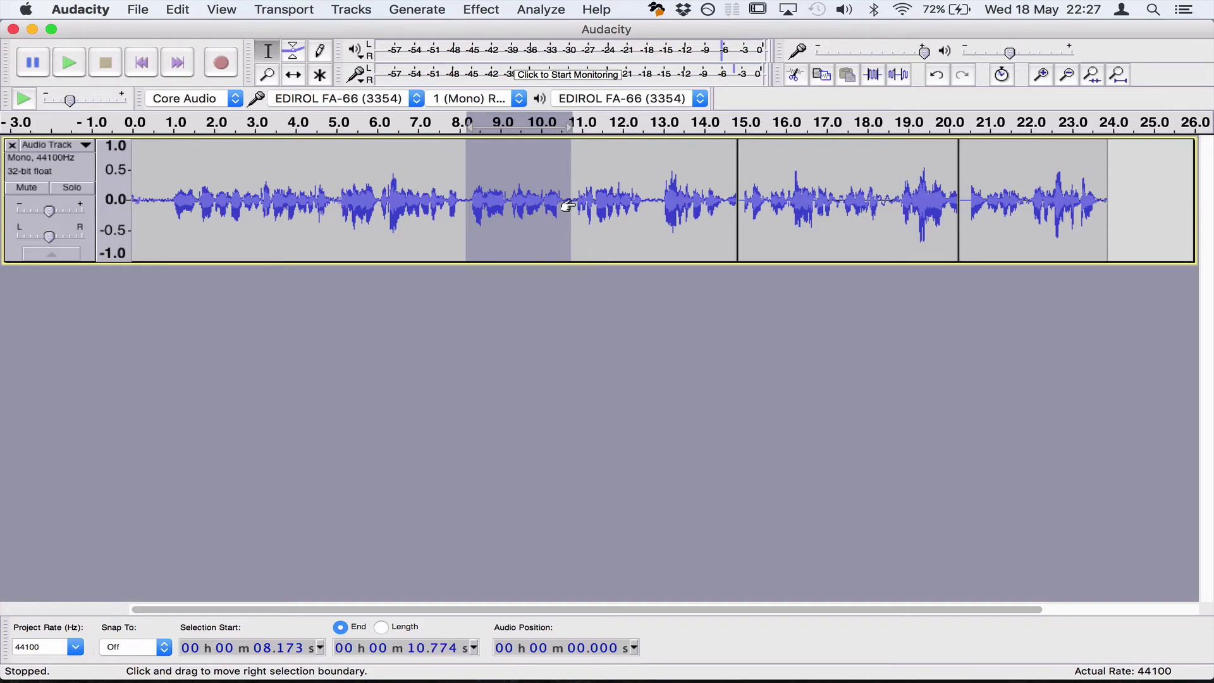
{"action": "key", "text": "Delete"}
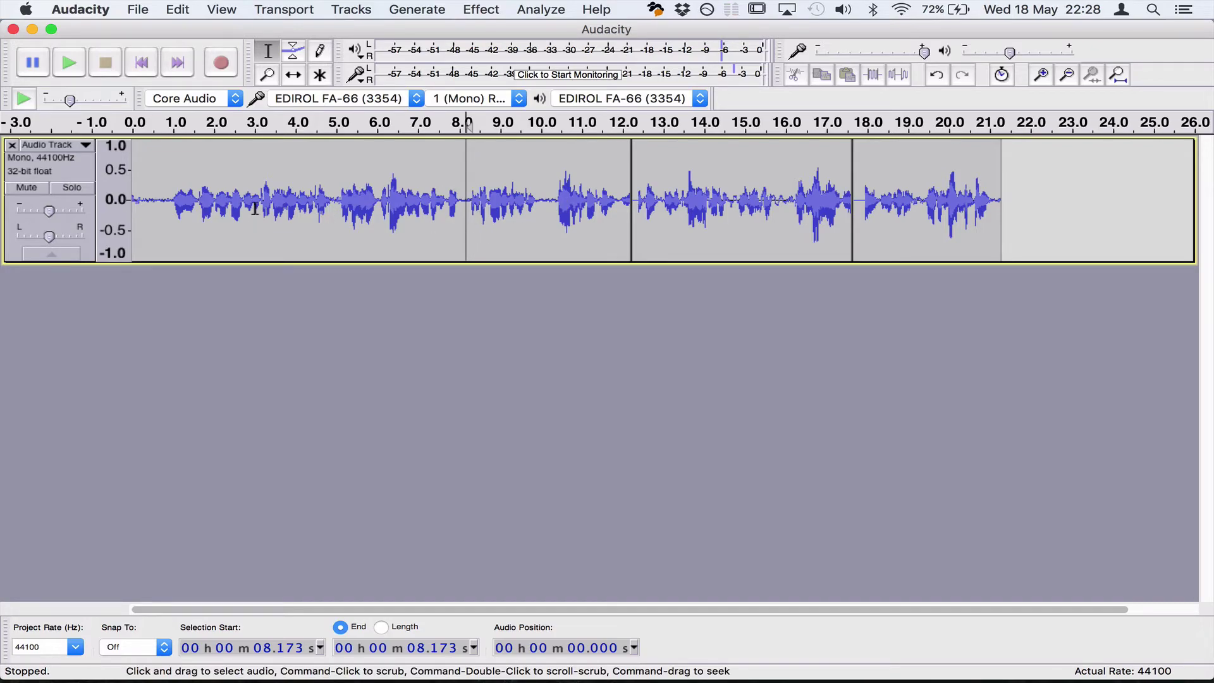
Delete the audio between about 3.02 s and 5.09 s, and undo this and the previous deletion
{"action": "left_click_drag", "start_coordinate": [255, 209], "coordinate": [338, 210]}
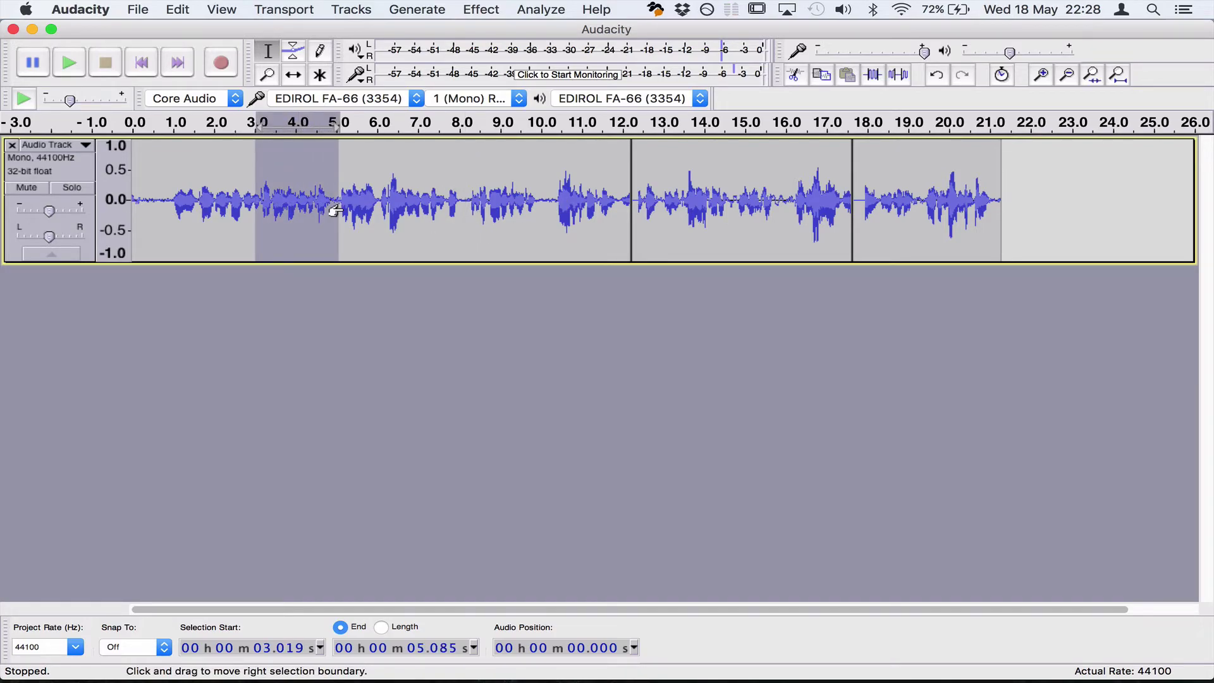
{"action": "key", "text": "Delete"}
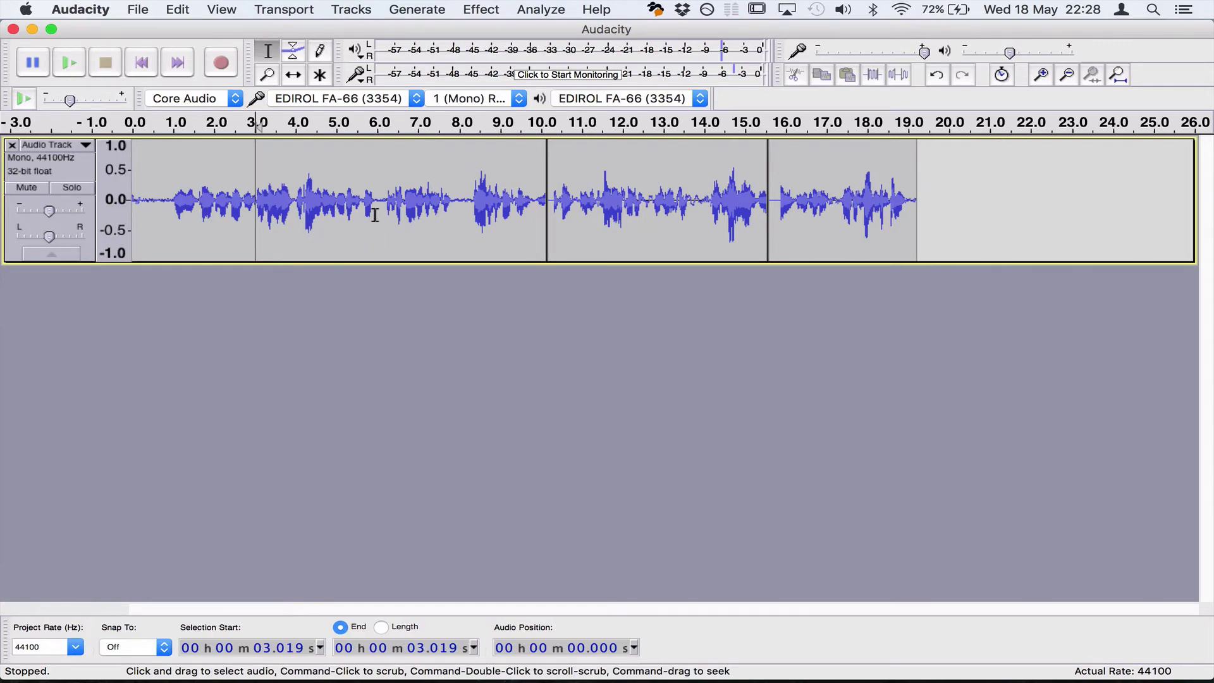
{"action": "key", "text": "super+z"}
{"action": "key", "text": "super+z"}
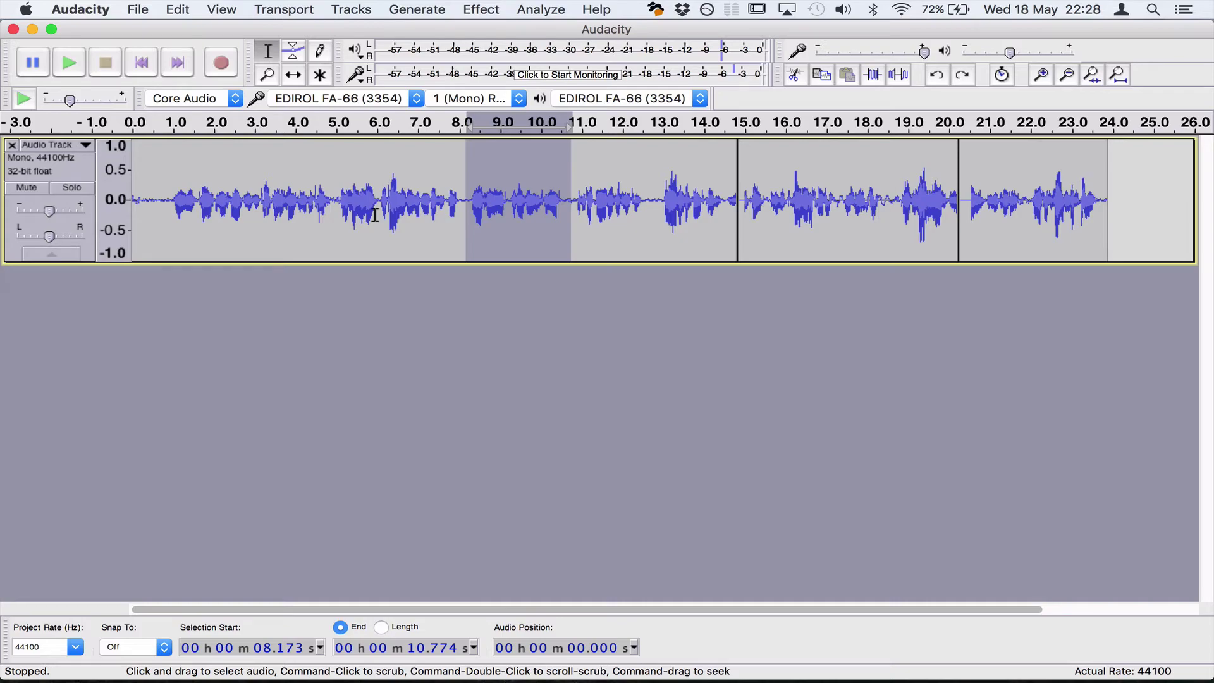
Delete the audio between about 3.39 s and 9.57 s, and undo the deletion
{"action": "left_click_drag", "start_coordinate": [270, 203], "coordinate": [521, 201]}
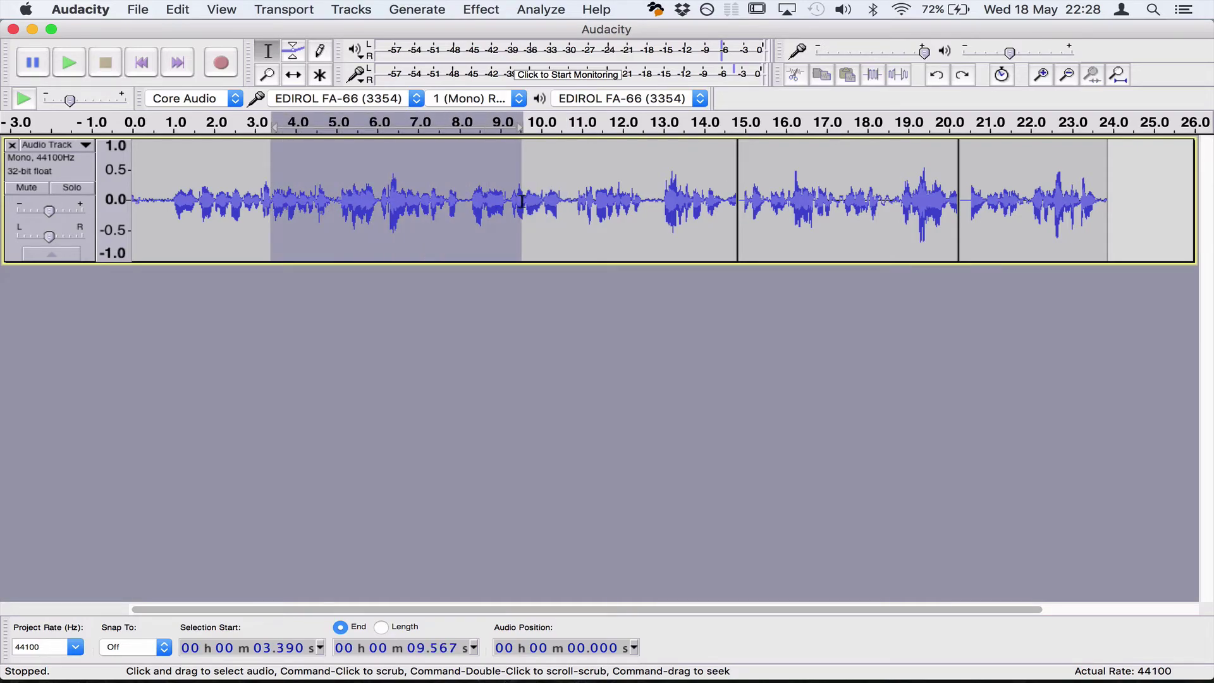
{"action": "key", "text": "Delete"}
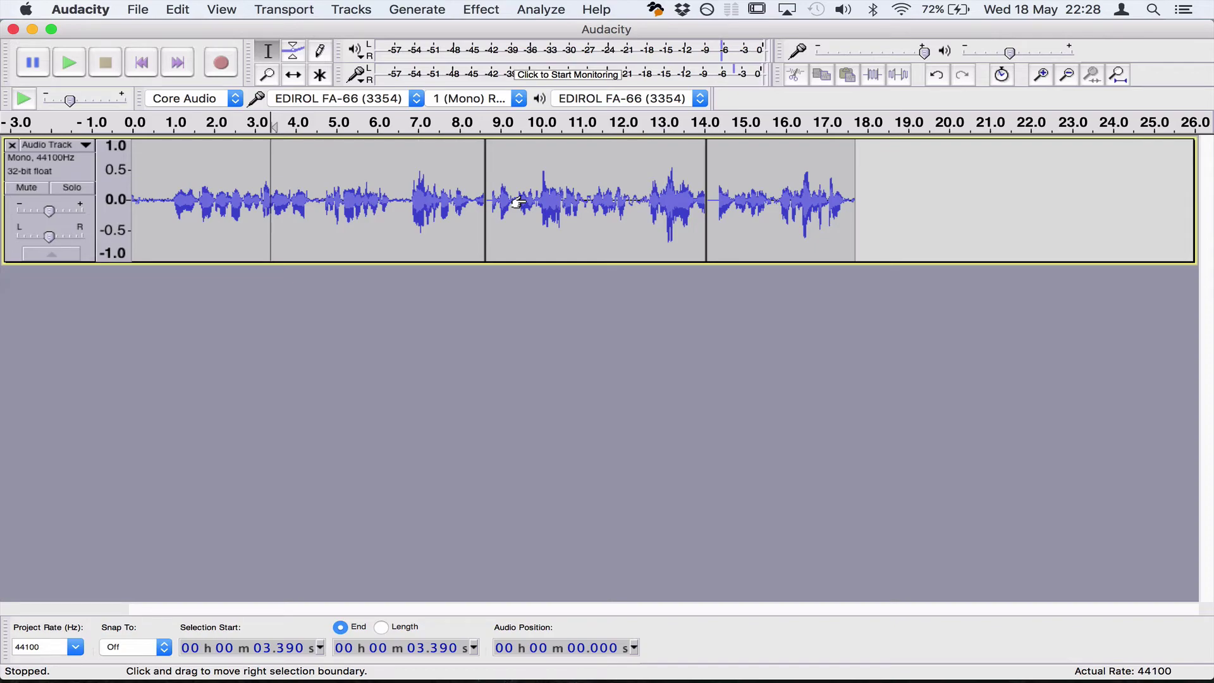
{"action": "key", "text": "super+z"}
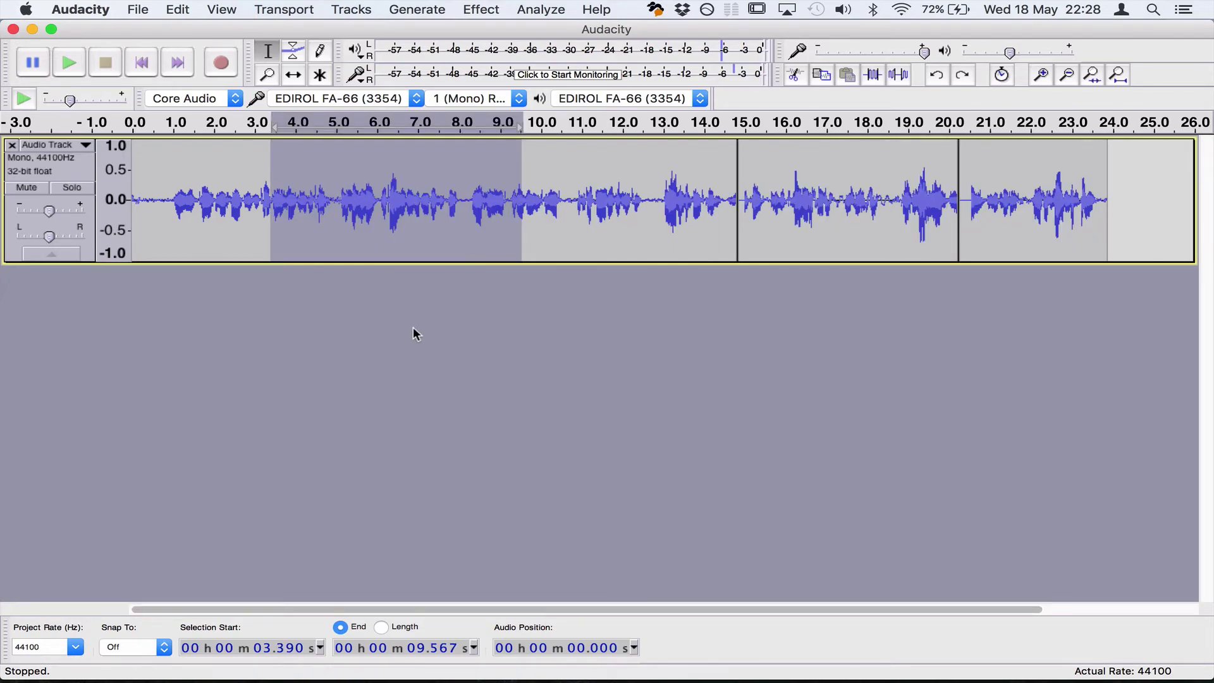
Remove the entire audio track, and undo the removal
{"action": "left_click", "coordinate": [12, 144]}
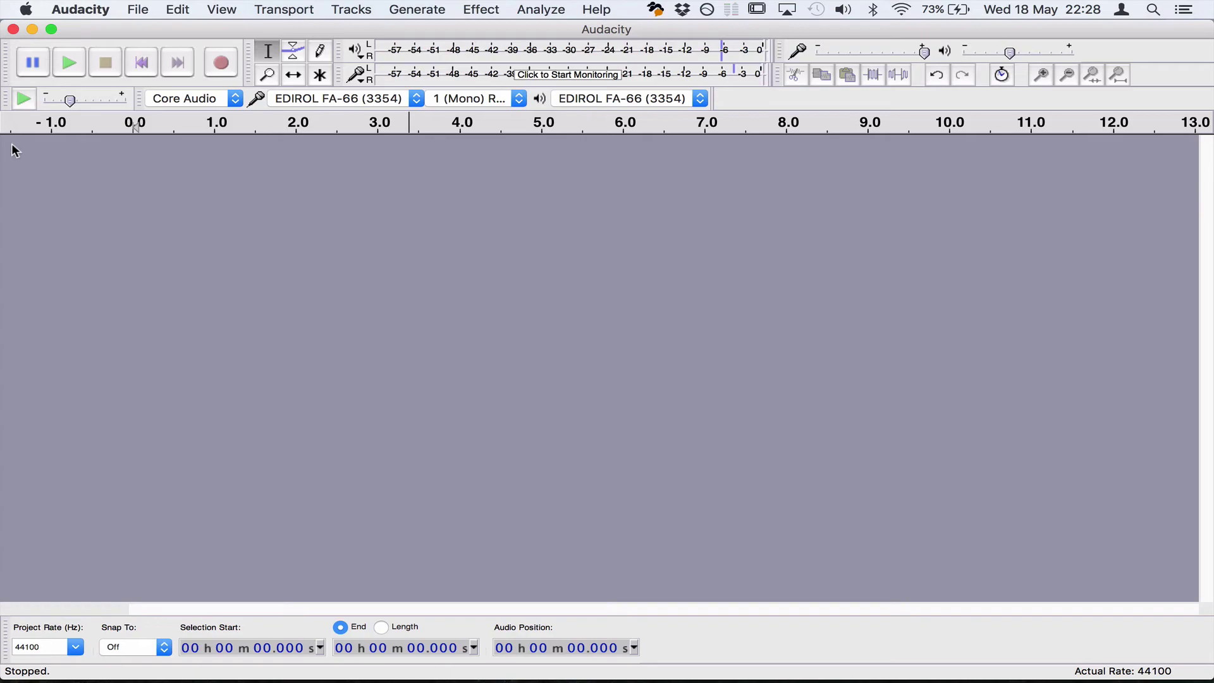
{"action": "key", "text": "super+z"}
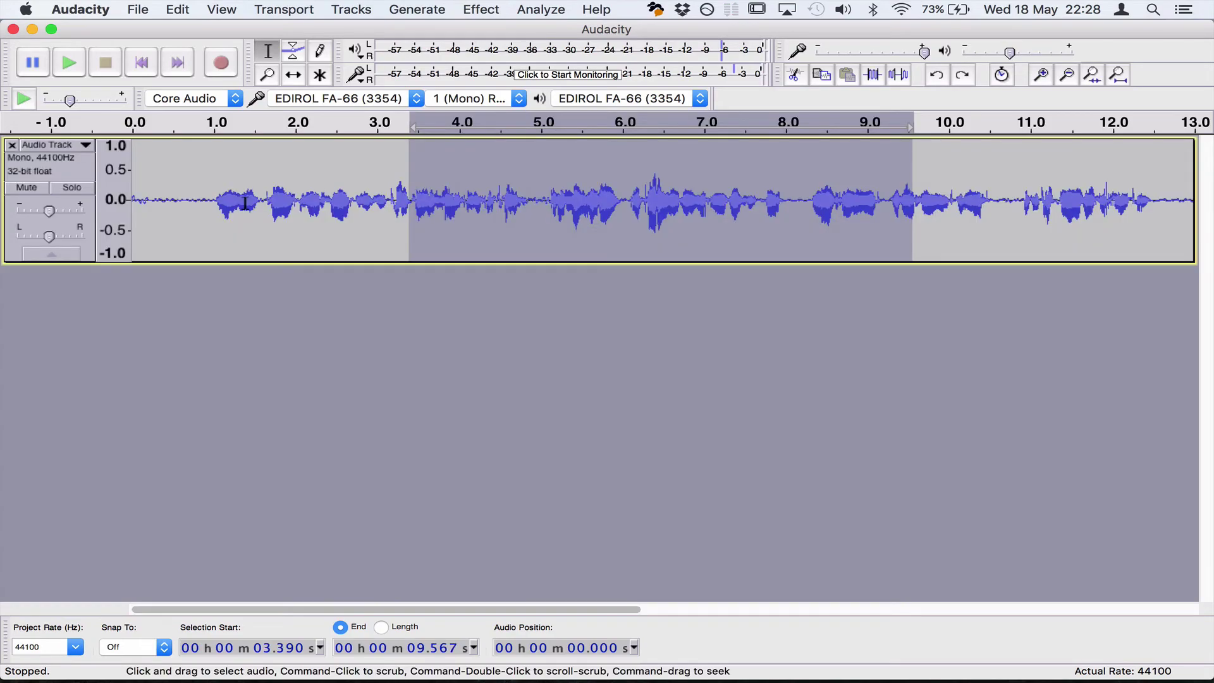